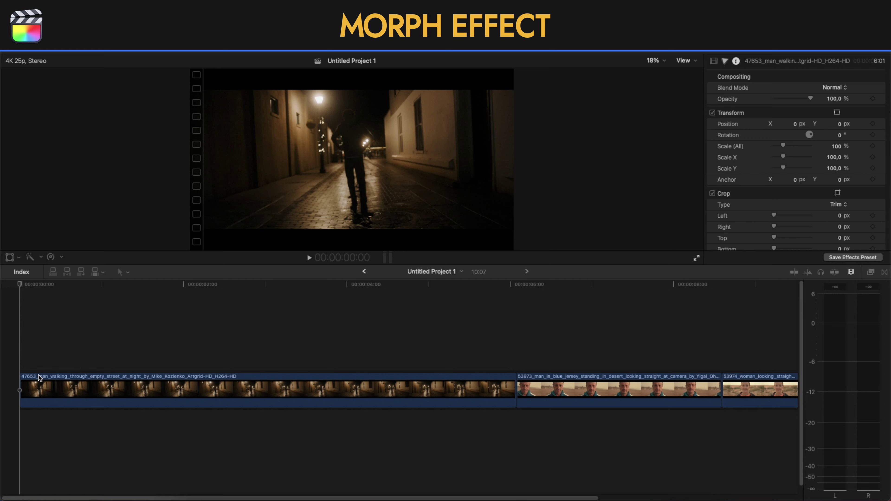
Blade the walking-man clip every 10 frames with Shift+Right Arrow and Cmd+B.
{"action": "left_click", "coordinate": [37, 391]}
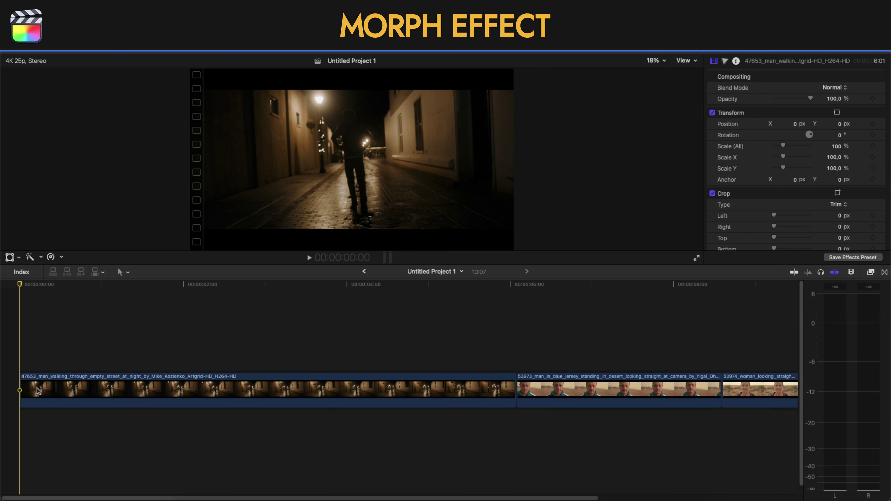
{"action": "key", "text": "shift+Right"}
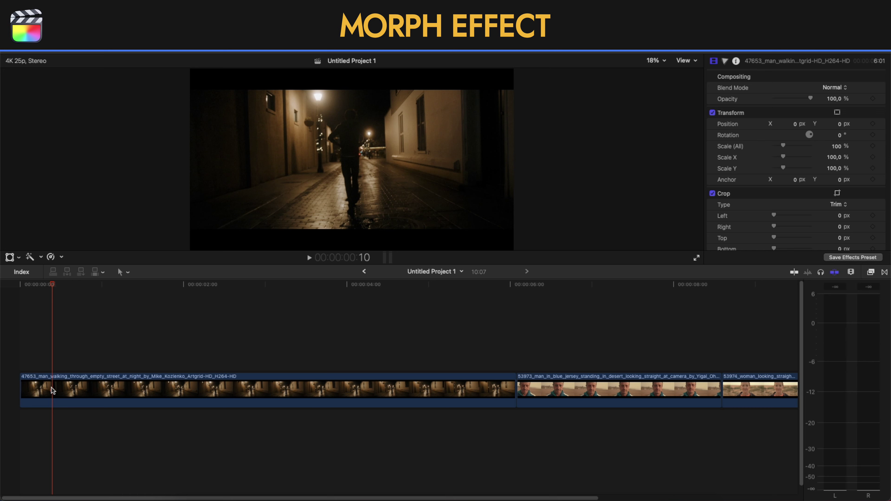
{"action": "key", "text": "super+b"}
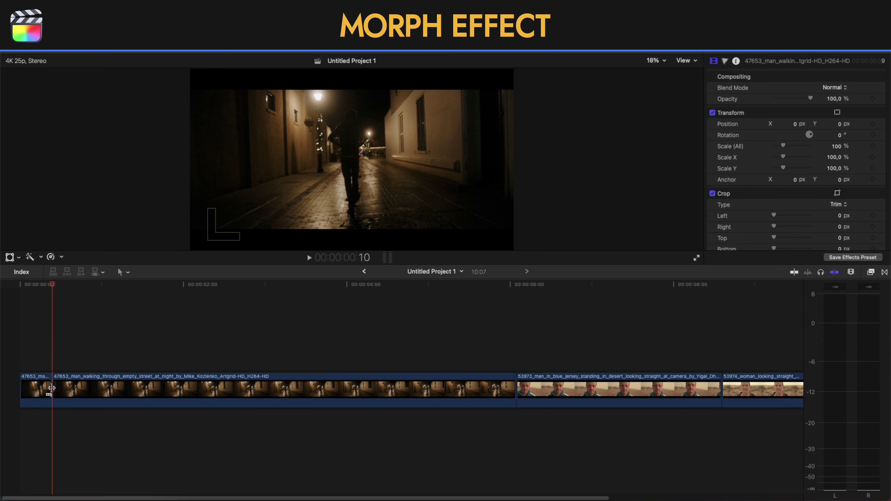
{"action": "key", "text": "shift+Right"}
{"action": "key", "text": "super+b"}
{"action": "key", "text": "shift+Right"}
{"action": "key", "text": "super+b"}
{"action": "key", "text": "shift+Right"}
{"action": "key", "text": "super+b"}
{"action": "key", "text": "shift+Right"}
{"action": "key", "text": "super+b"}
{"action": "key", "text": "shift+Right"}
{"action": "key", "text": "super+b"}
{"action": "key", "text": "shift+Right"}
{"action": "key", "text": "super+b"}
{"action": "key", "text": "shift+Right"}
{"action": "key", "text": "super+b"}
{"action": "key", "text": "shift+Right"}
{"action": "key", "text": "super+b"}
{"action": "key", "text": "shift+Right"}
{"action": "key", "text": "super+b"}
{"action": "key", "text": "shift+Right"}
{"action": "key", "text": "super+b"}
{"action": "key", "text": "shift+Right"}
{"action": "key", "text": "super+b"}
{"action": "key", "text": "shift+Right"}
{"action": "key", "text": "super+b"}
{"action": "key", "text": "shift+Right"}
{"action": "key", "text": "super+b"}
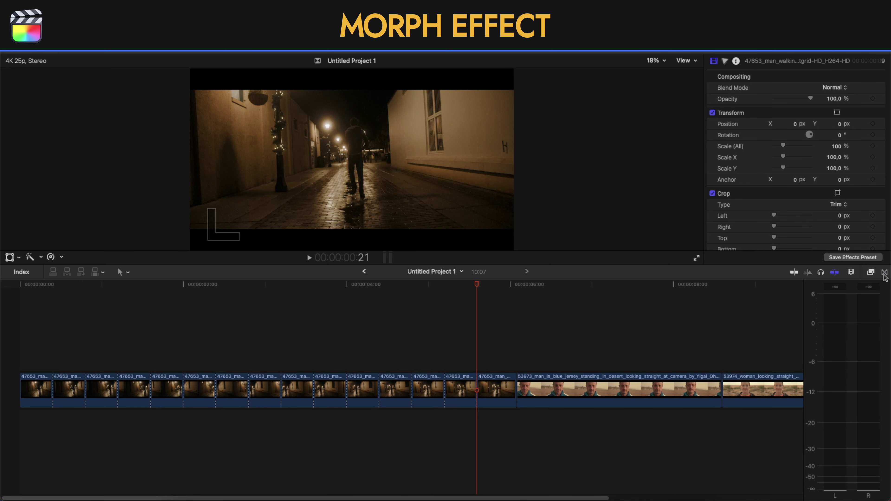
{"action": "left_click", "coordinate": [885, 273]}
Drag the Flow transition onto the first cuts of the walking clip, then onto the remaining ones.
{"action": "left_click", "coordinate": [667, 336]}
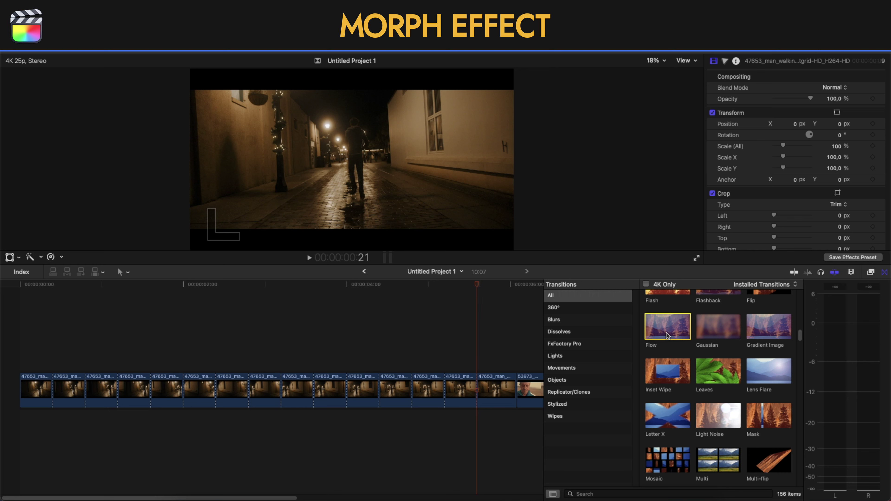
{"action": "left_click_drag", "start_coordinate": [667, 335], "coordinate": [51, 390]}
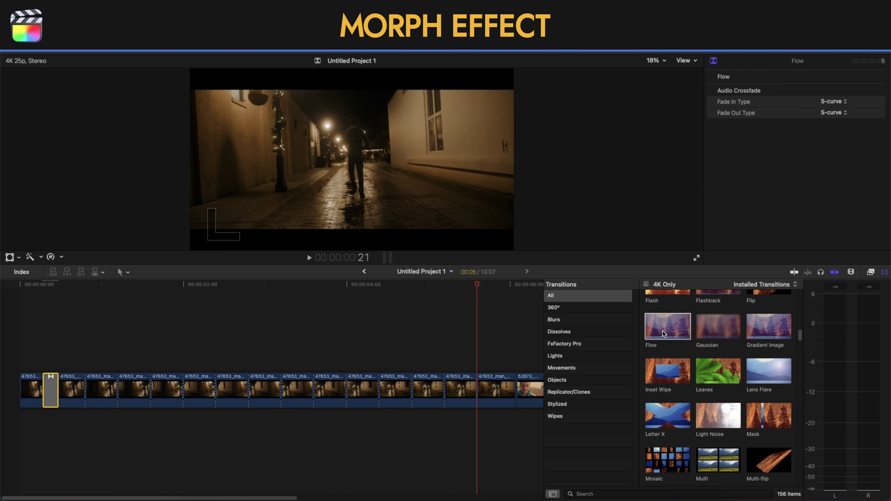
{"action": "left_click_drag", "start_coordinate": [663, 334], "coordinate": [83, 390]}
{"action": "left_click_drag", "start_coordinate": [667, 336], "coordinate": [216, 390]}
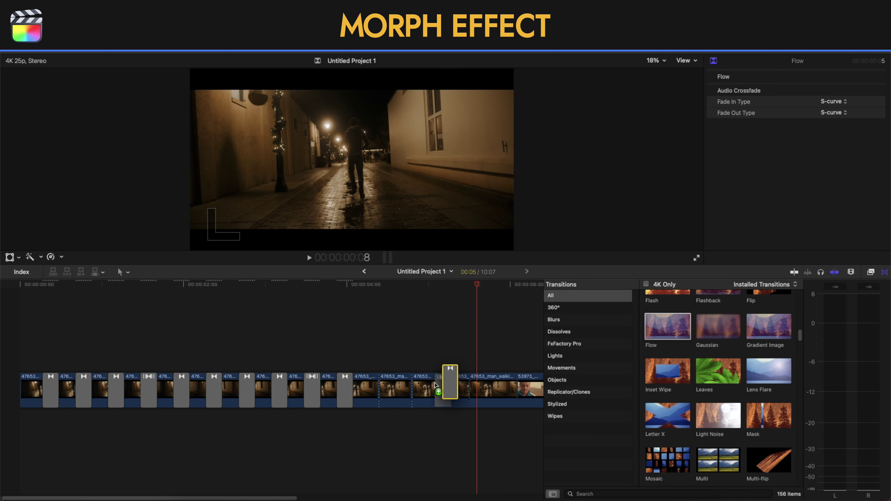
{"action": "left_click", "coordinate": [885, 273]}
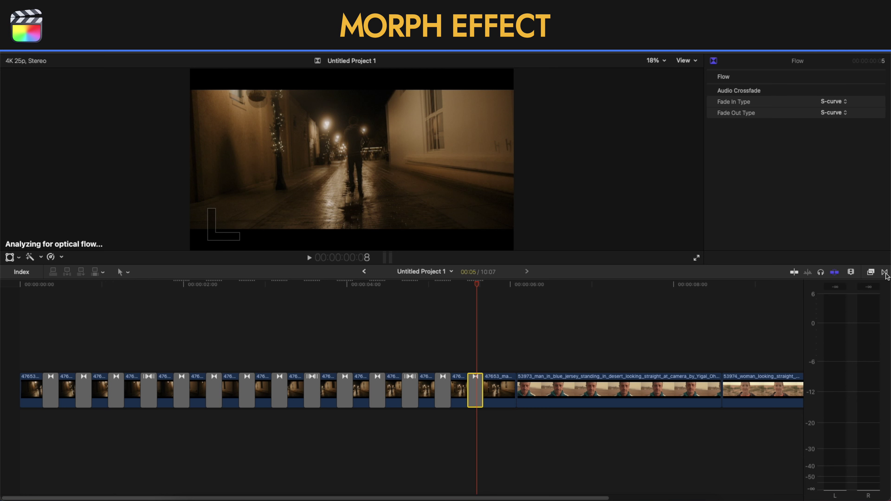
{"action": "left_click", "coordinate": [6, 345]}
{"action": "key", "text": "space"}
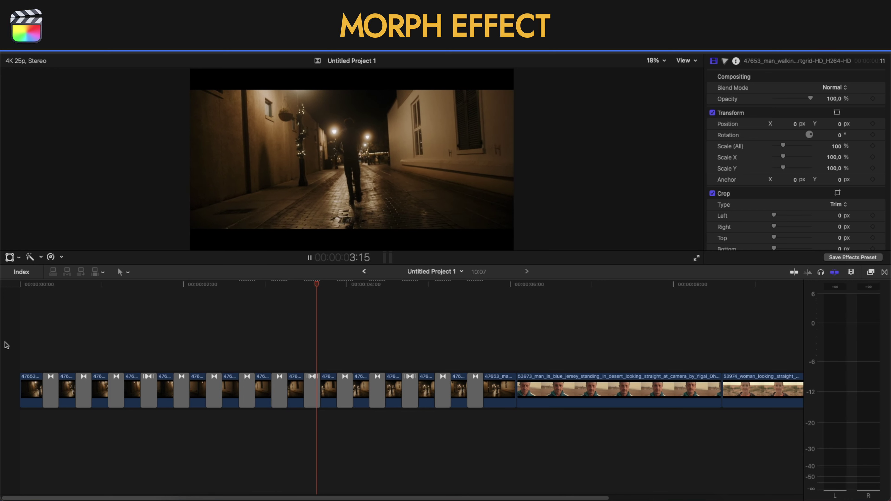
{"action": "key", "text": "space"}
{"action": "key", "text": "Home"}
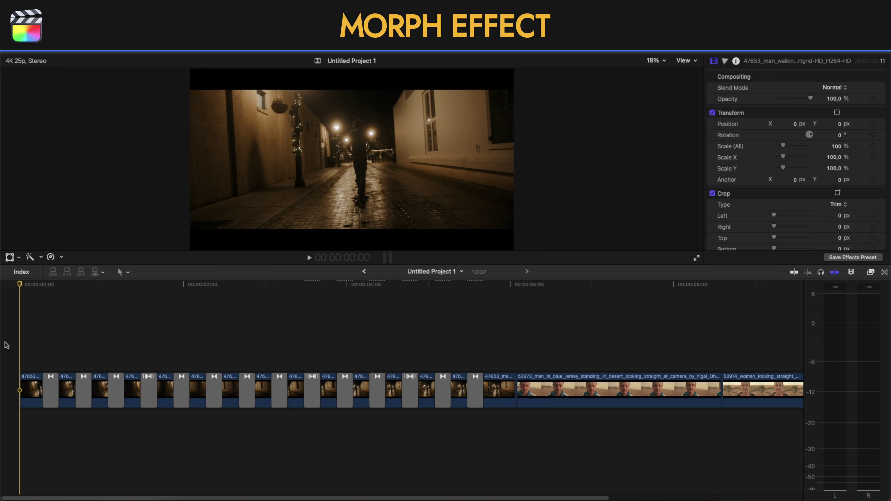
Select all 14 Flow transitions and give them a longer duration with Ctrl+D.
{"action": "left_click", "coordinate": [50, 390]}
{"action": "left_click", "coordinate": [83, 390], "text": "super"}
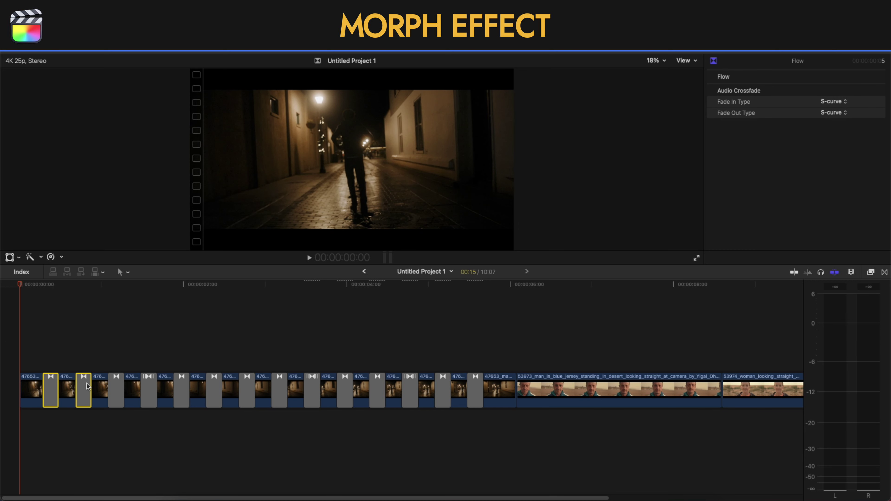
{"action": "left_click", "coordinate": [180, 382], "text": "super"}
{"action": "left_click", "coordinate": [246, 384], "text": "super"}
{"action": "left_click", "coordinate": [285, 384], "text": "super"}
{"action": "left_click", "coordinate": [346, 387], "text": "super"}
{"action": "left_click", "coordinate": [378, 387], "text": "super"}
{"action": "left_click", "coordinate": [411, 388], "text": "super"}
{"action": "left_click", "coordinate": [443, 388], "text": "super"}
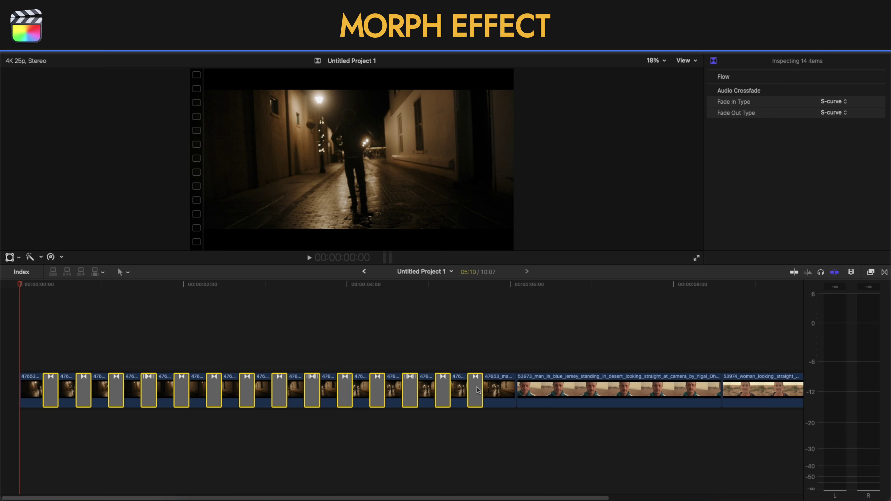
{"action": "key", "text": "ctrl+d"}
{"action": "key", "text": "Return"}
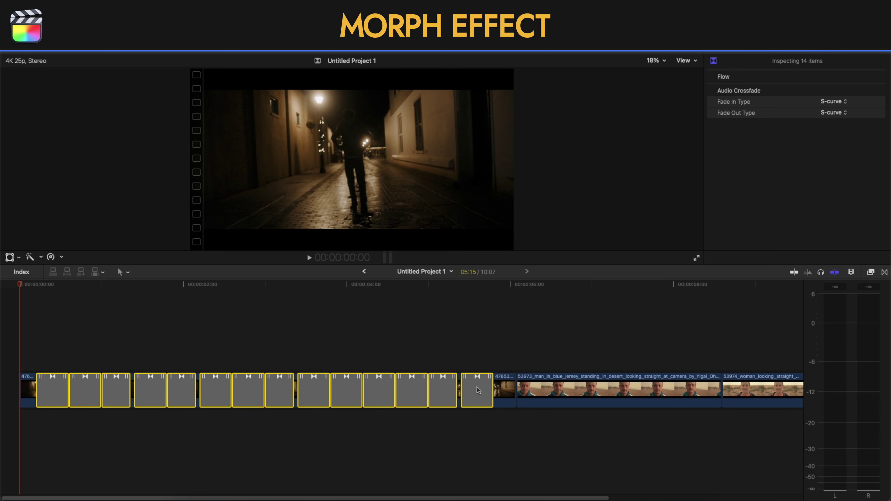
{"action": "left_click", "coordinate": [5, 363]}
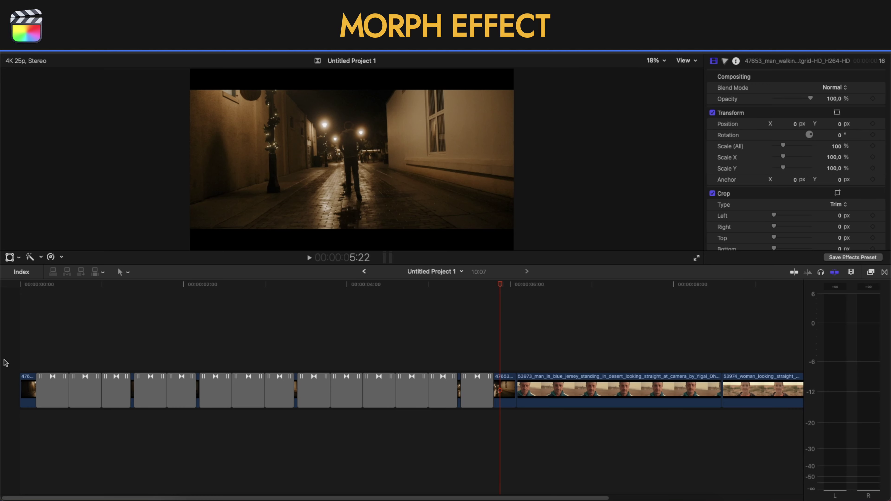
Preview the man and woman clips, then lift the woman's clip above the man's clip end.
{"action": "scroll", "coordinate": [576, 402], "scroll_direction": "right", "scroll_amount": 5}
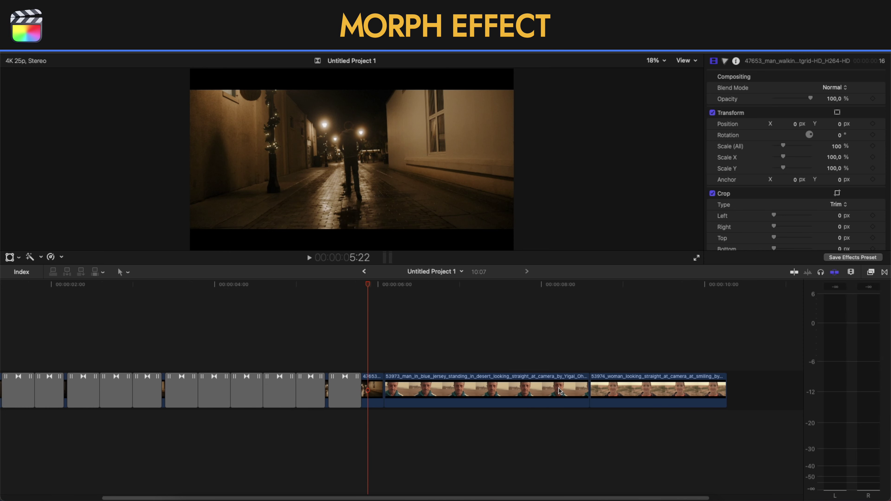
{"action": "left_click", "coordinate": [503, 351]}
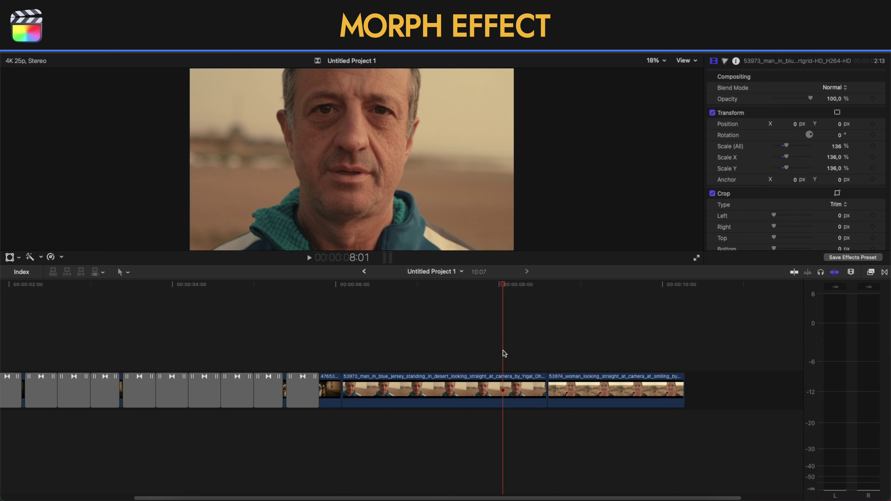
{"action": "left_click", "coordinate": [590, 361]}
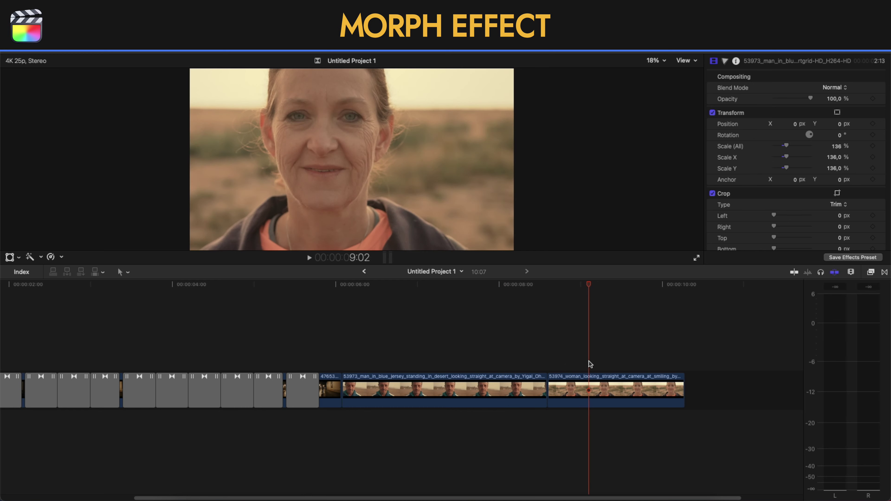
{"action": "left_click", "coordinate": [521, 360]}
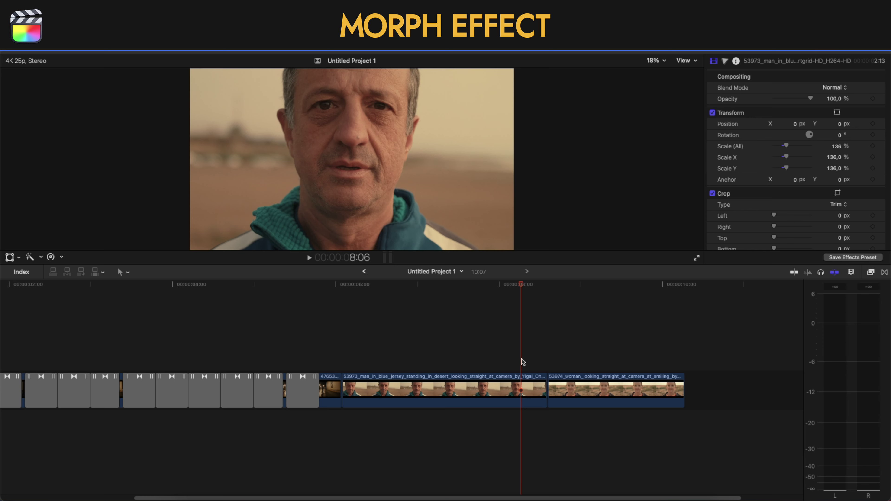
{"action": "left_click_drag", "start_coordinate": [568, 383], "coordinate": [560, 351]}
Lower the woman clip's opacity and scale it to 142%.
{"action": "left_click", "coordinate": [540, 325]}
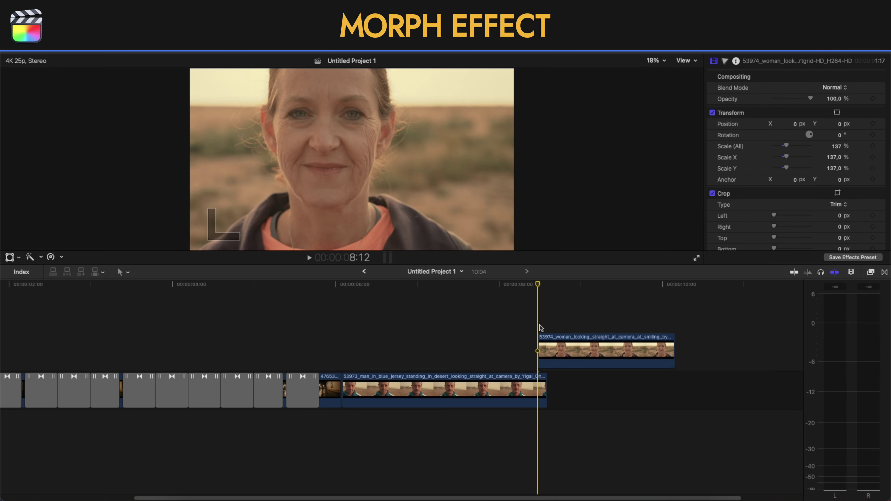
{"action": "left_click", "coordinate": [551, 359]}
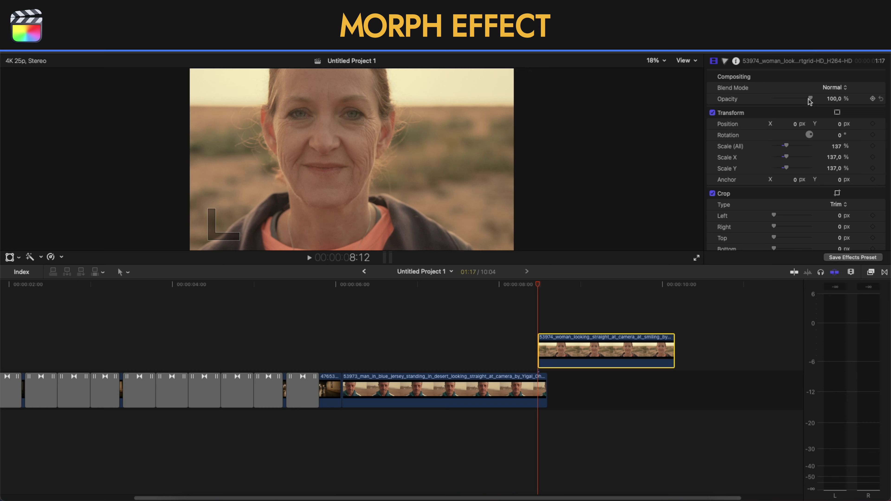
{"action": "left_click_drag", "start_coordinate": [809, 99], "coordinate": [789, 99]}
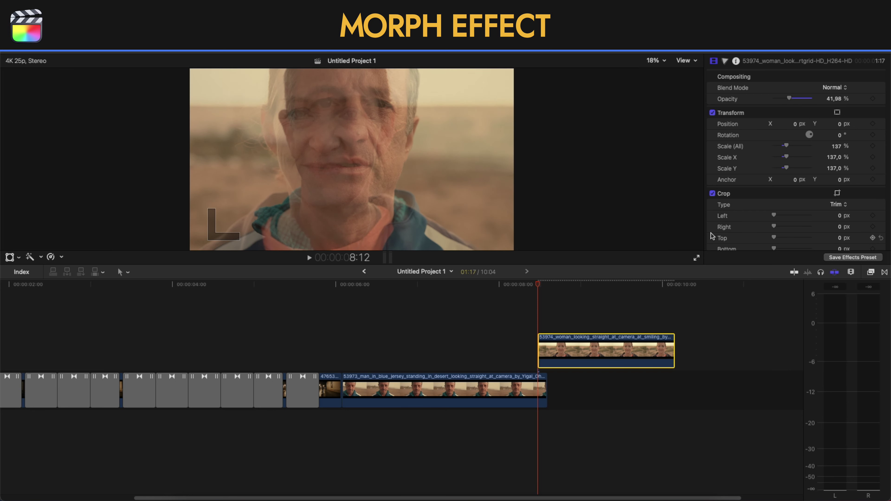
{"action": "left_click_drag", "start_coordinate": [786, 146], "coordinate": [788, 147]}
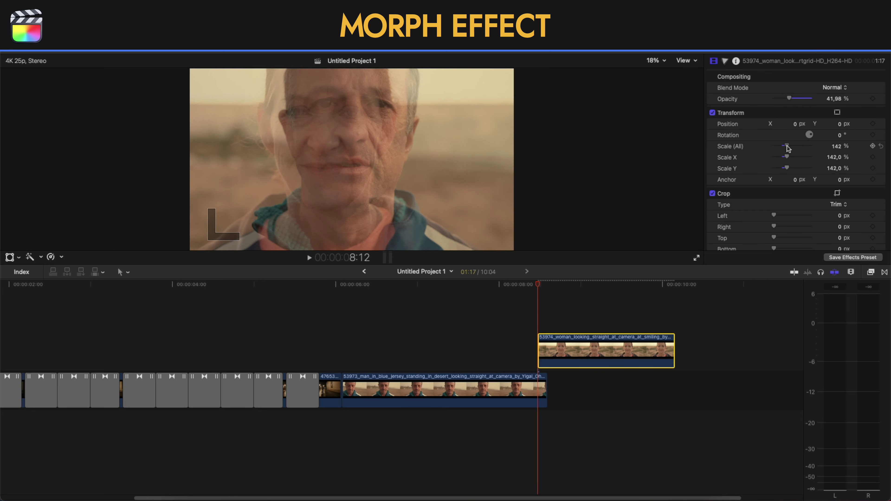
Move her face onto the man's in the viewer, then place her clip after his.
{"action": "left_click", "coordinate": [837, 112]}
{"action": "left_click_drag", "start_coordinate": [393, 172], "coordinate": [418, 164]}
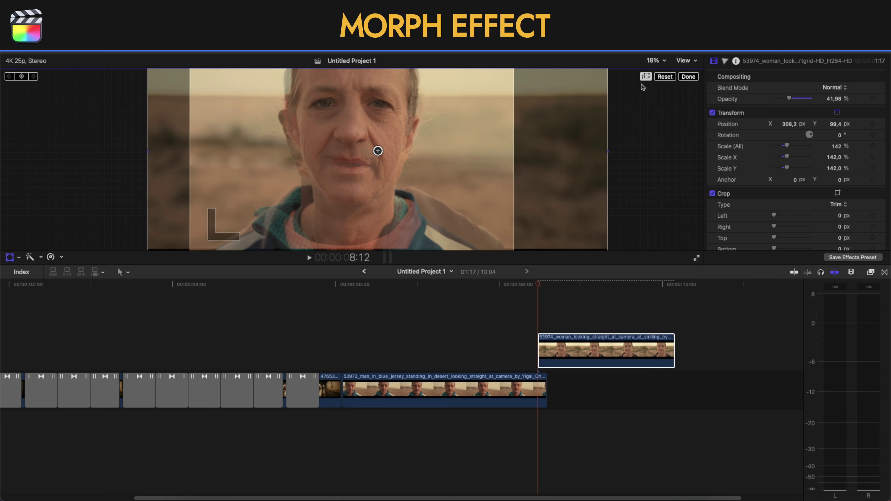
{"action": "left_click", "coordinate": [688, 76]}
{"action": "left_click", "coordinate": [584, 365]}
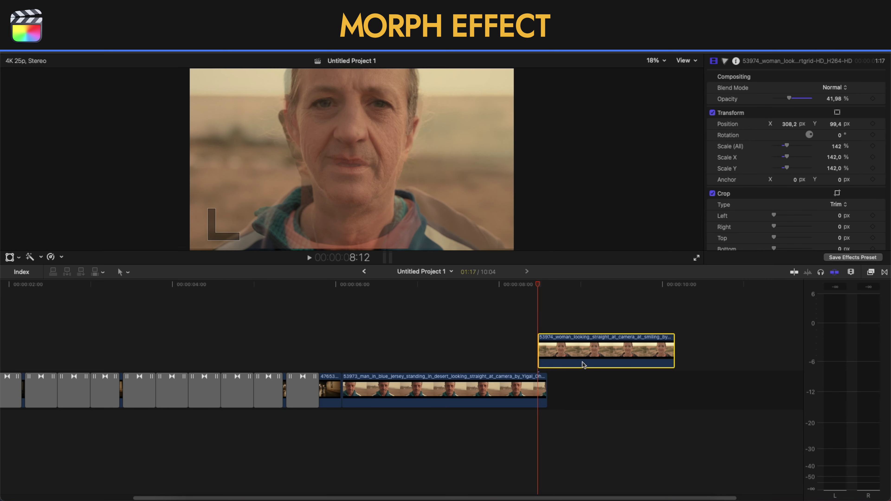
{"action": "left_click_drag", "start_coordinate": [582, 361], "coordinate": [593, 390]}
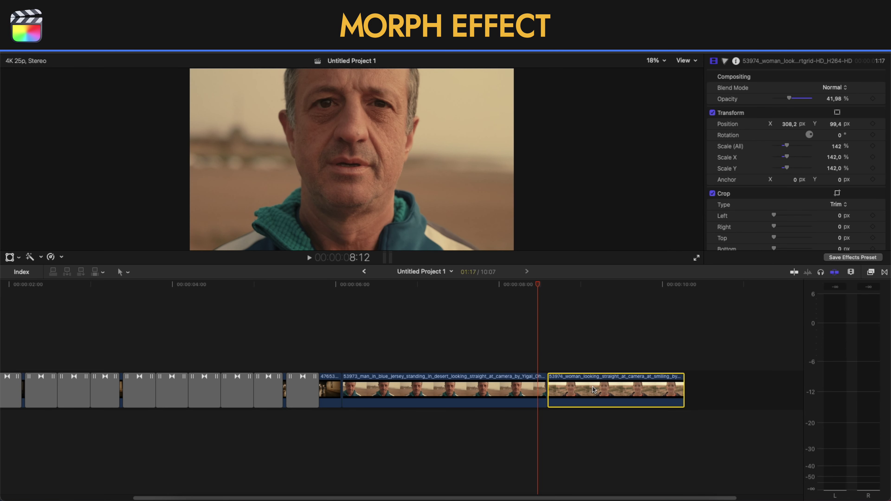
Drag the Flow transition onto the edit point between the man's and woman's clips.
{"action": "left_click", "coordinate": [885, 272]}
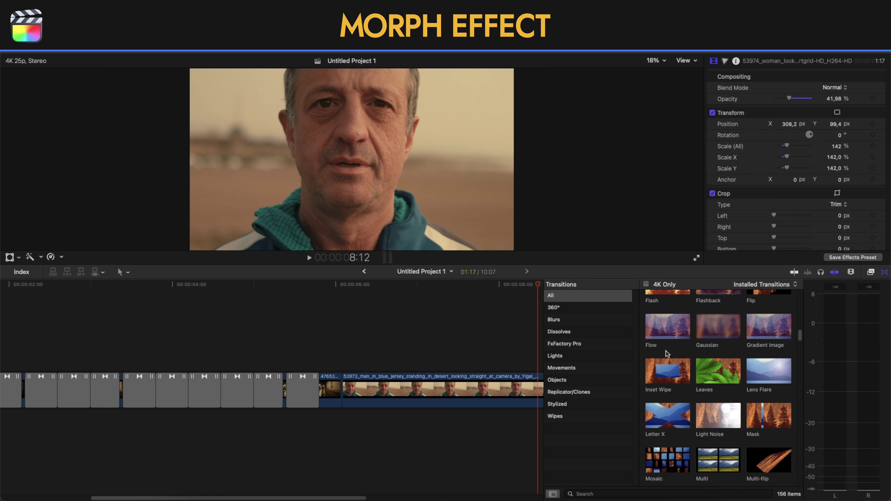
{"action": "scroll", "coordinate": [541, 362], "scroll_direction": "right", "scroll_amount": 2}
{"action": "left_click_drag", "start_coordinate": [653, 328], "coordinate": [513, 386]}
{"action": "left_click", "coordinate": [885, 272]}
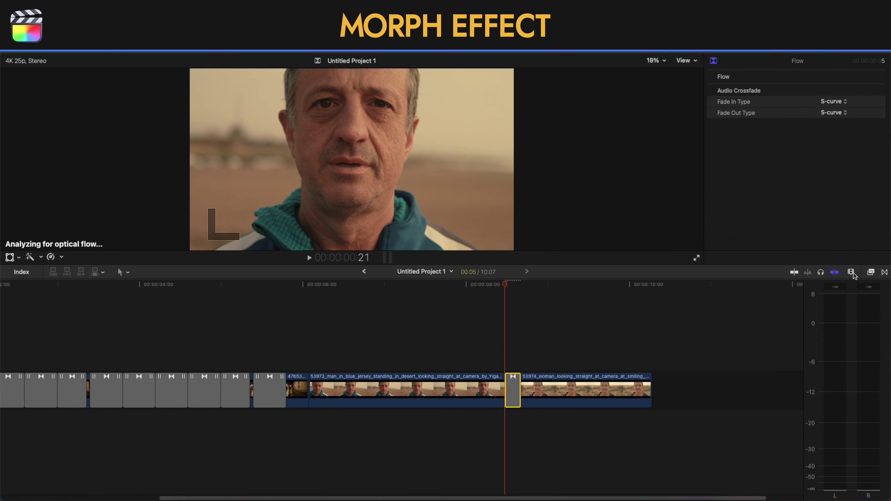
{"action": "left_click", "coordinate": [450, 339]}
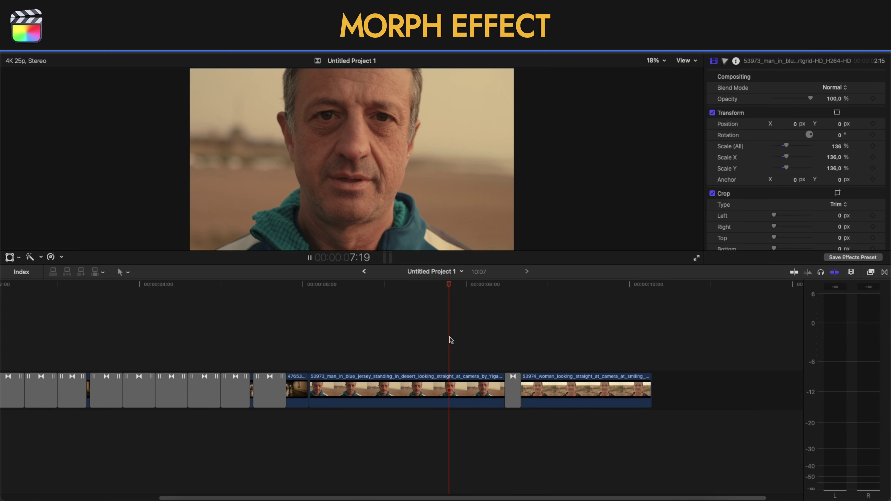
Play the morph and drag the man-to-woman Flow transition's edge to 00:05.00.
{"action": "key", "text": "space"}
{"action": "key", "text": "space"}
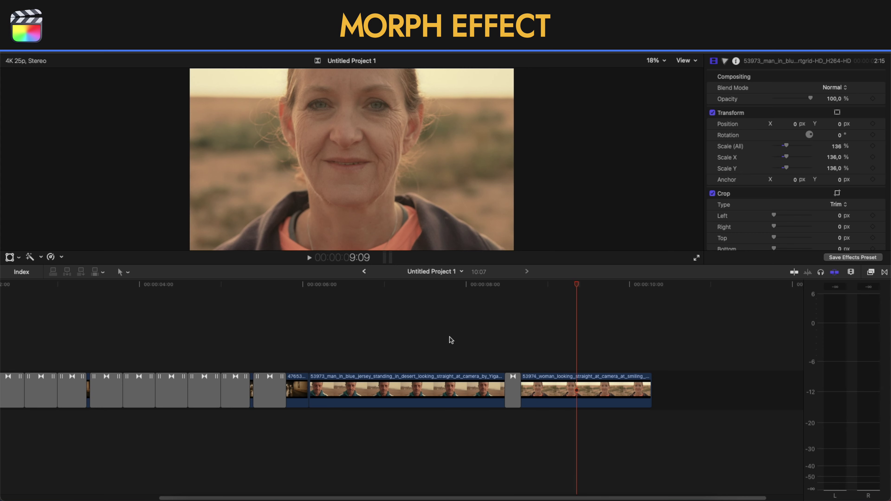
{"action": "left_click", "coordinate": [511, 384]}
{"action": "left_click_drag", "start_coordinate": [520, 388], "coordinate": [529, 388]}
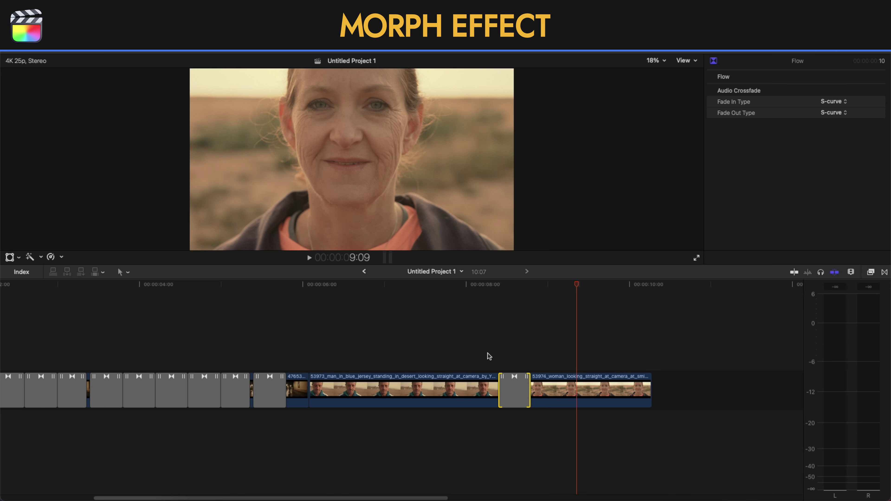
{"action": "left_click_drag", "start_coordinate": [527, 388], "coordinate": [527, 388]}
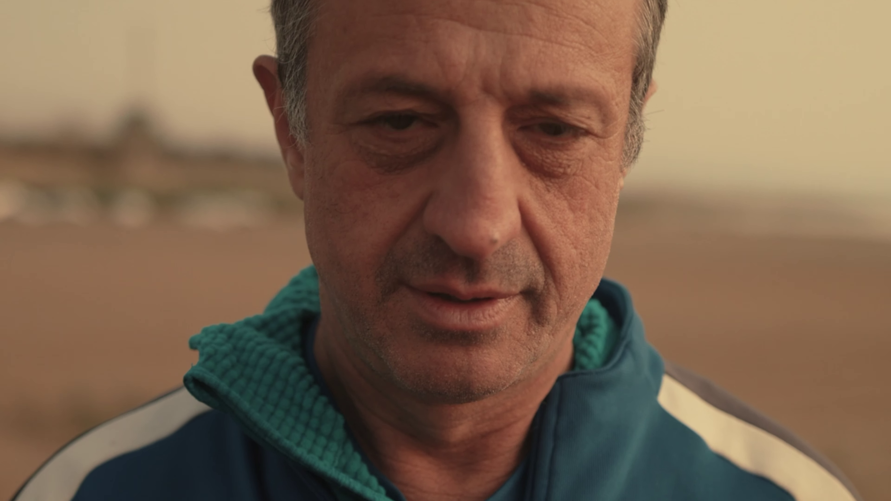